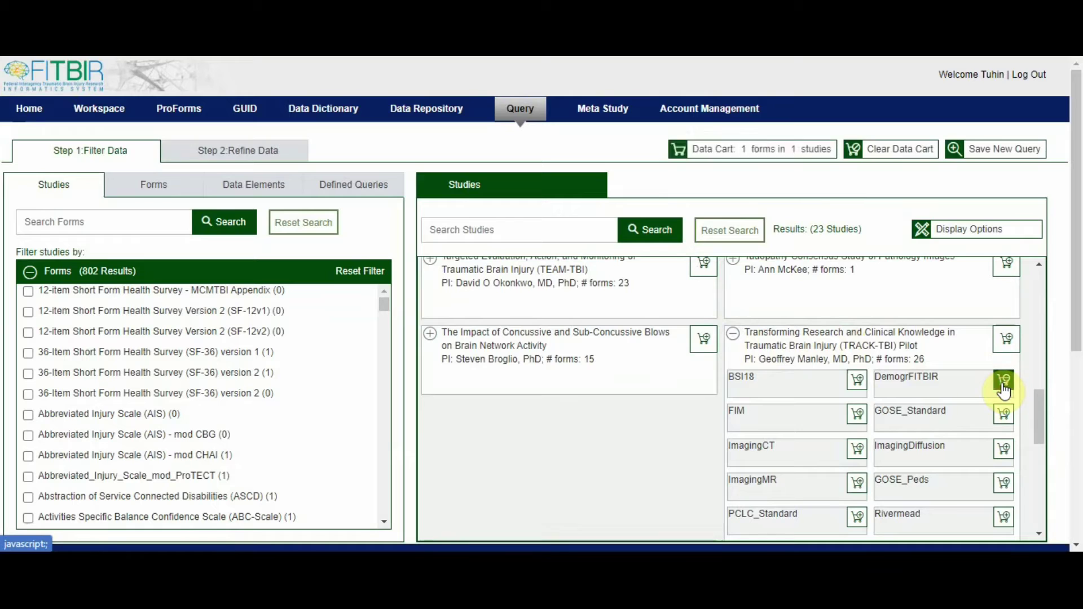
Add the FIM and GOSE_Peds forms of the TRACK-TBI Pilot study to the data cart and open the cart
{"action": "left_click", "coordinate": [856, 417]}
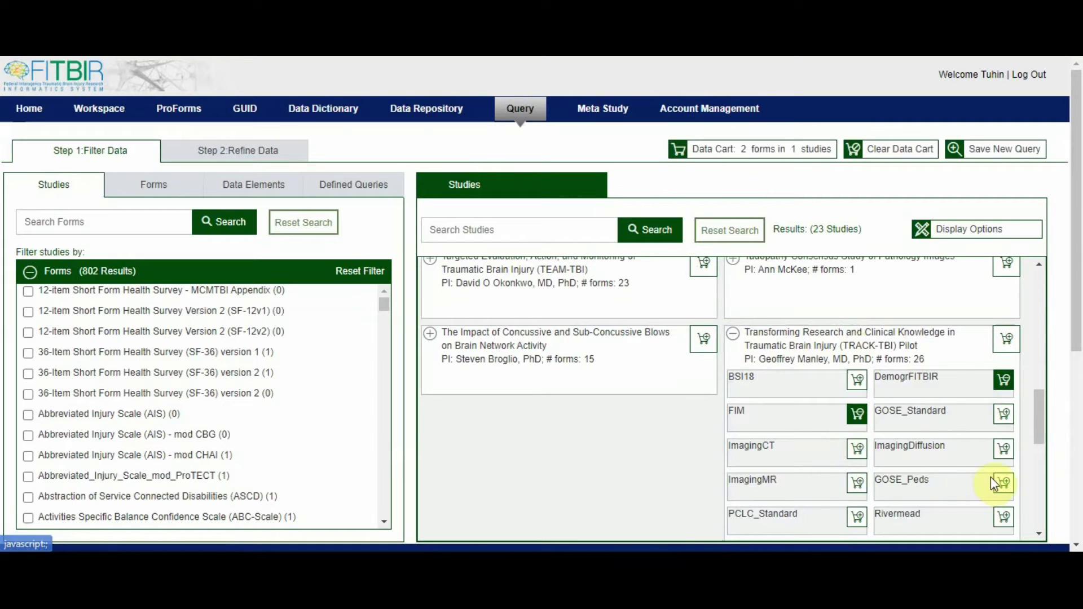
{"action": "left_click", "coordinate": [1004, 484]}
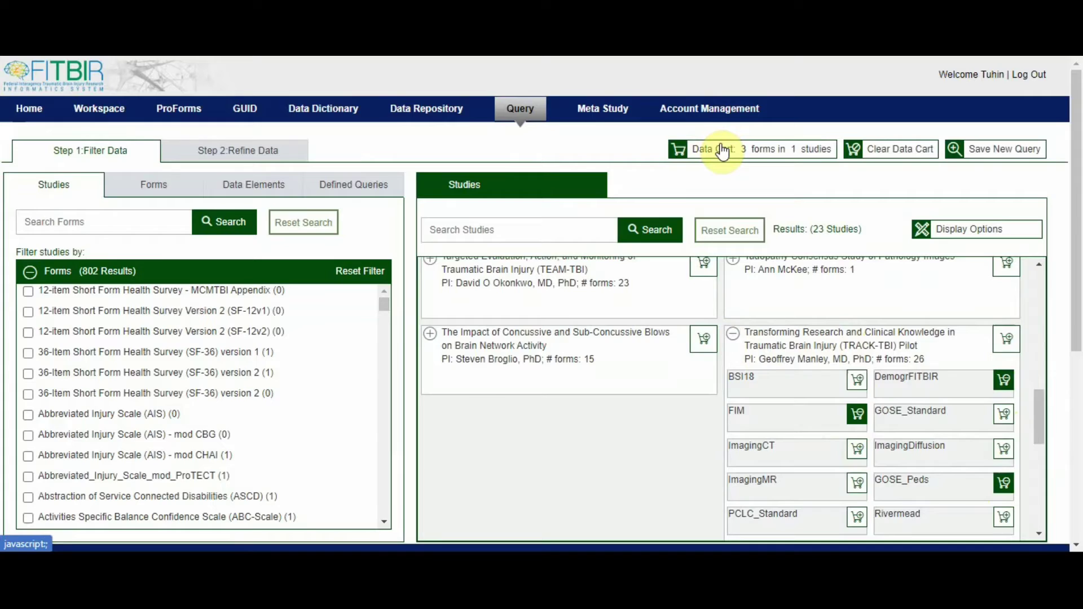
{"action": "left_click", "coordinate": [721, 150]}
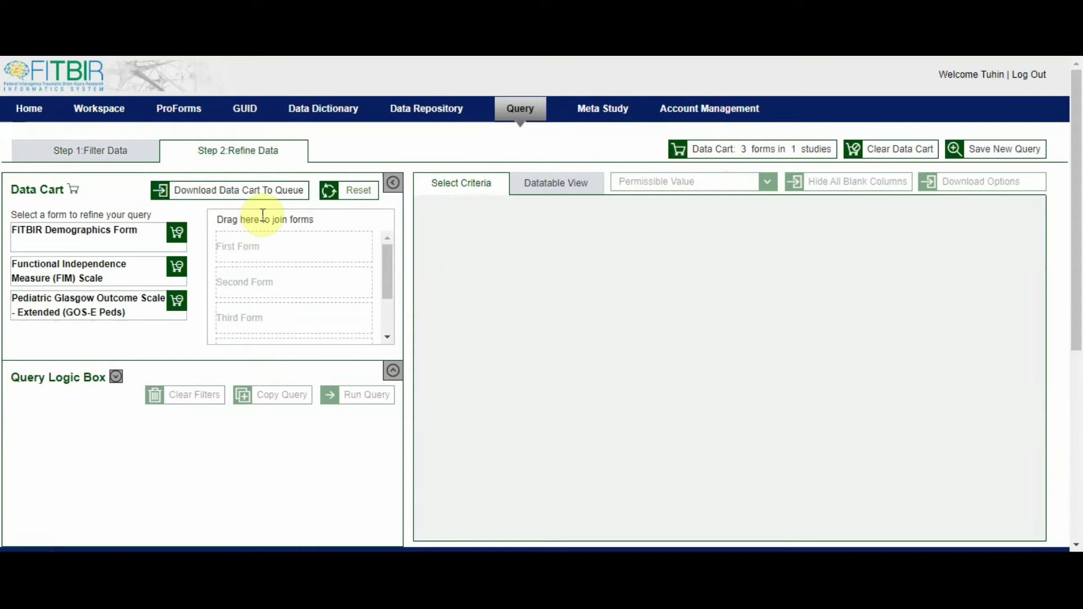
Join the FITBIR Demographics, Functional Independence Measure and Pediatric Glasgow Outcome Scale forms in that order, and run the query
{"action": "left_click_drag", "start_coordinate": [78, 236], "coordinate": [276, 254]}
{"action": "left_click_drag", "start_coordinate": [79, 233], "coordinate": [261, 282]}
{"action": "left_click_drag", "start_coordinate": [109, 247], "coordinate": [315, 328]}
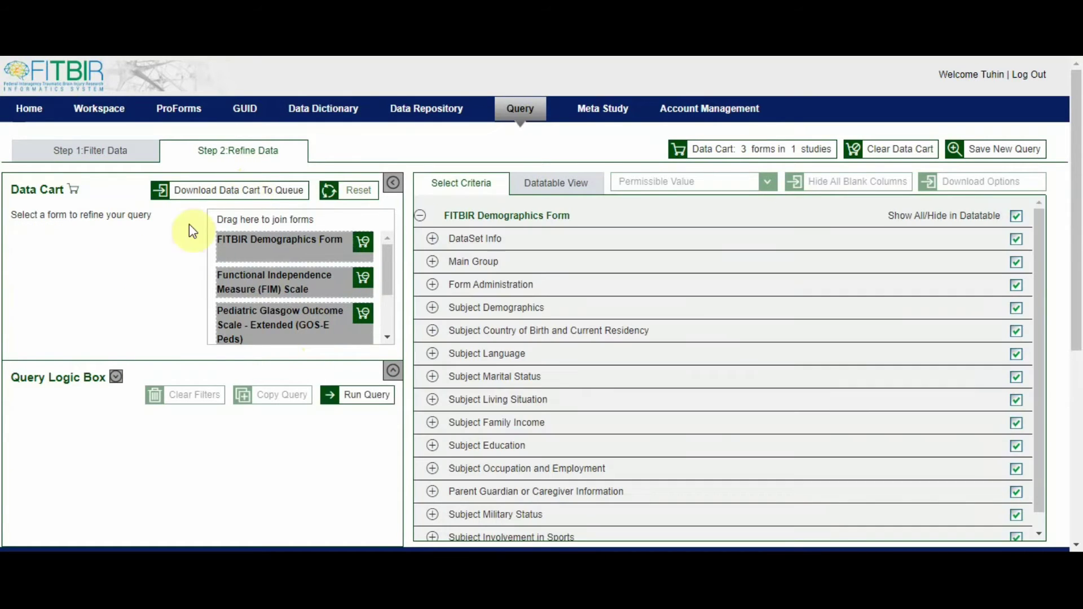
{"action": "left_click", "coordinate": [338, 402]}
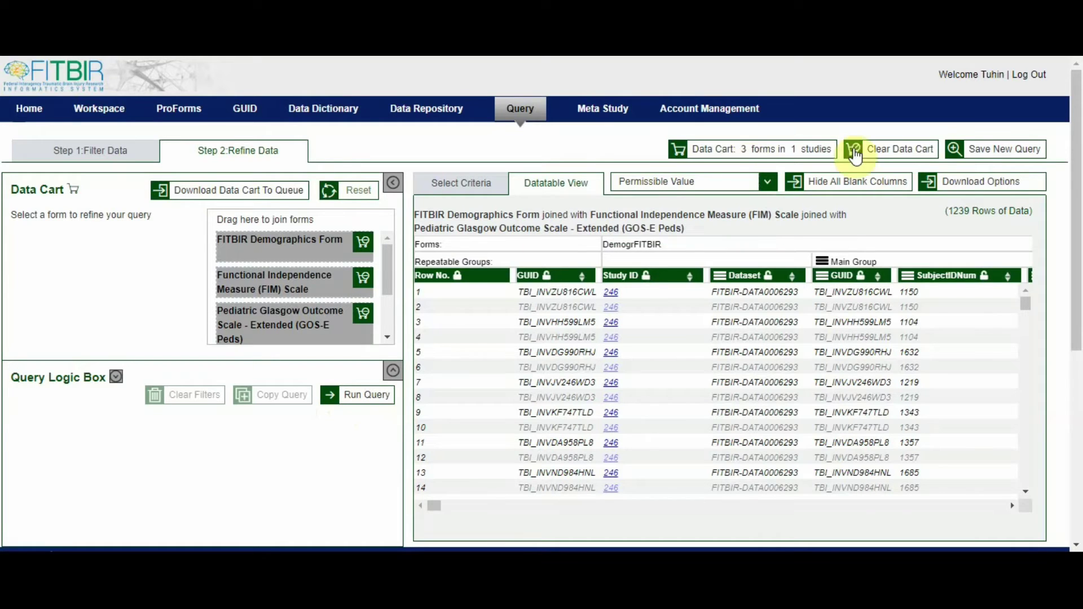
Send the joined query result to the download queue as a regular CSV named "track data set 1"
{"action": "left_click", "coordinate": [971, 184]}
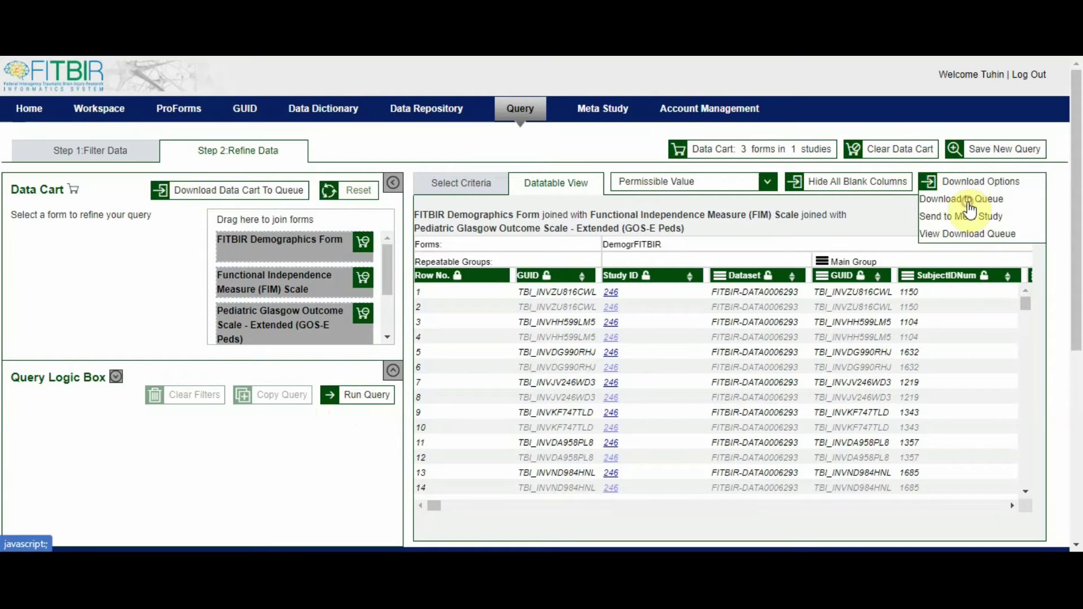
{"action": "left_click", "coordinate": [969, 210]}
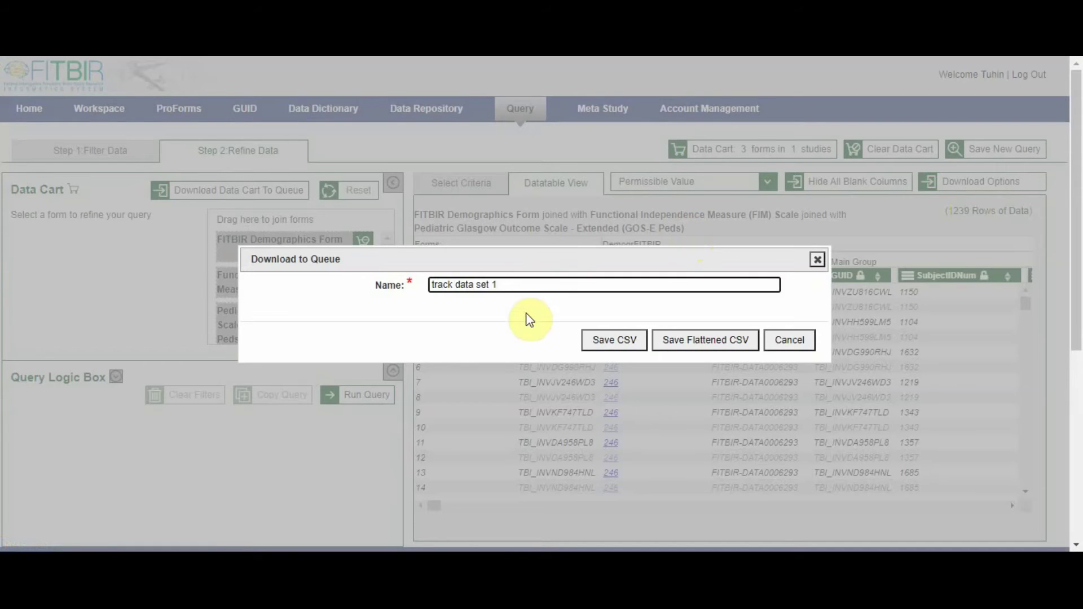
{"action": "left_click", "coordinate": [626, 339]}
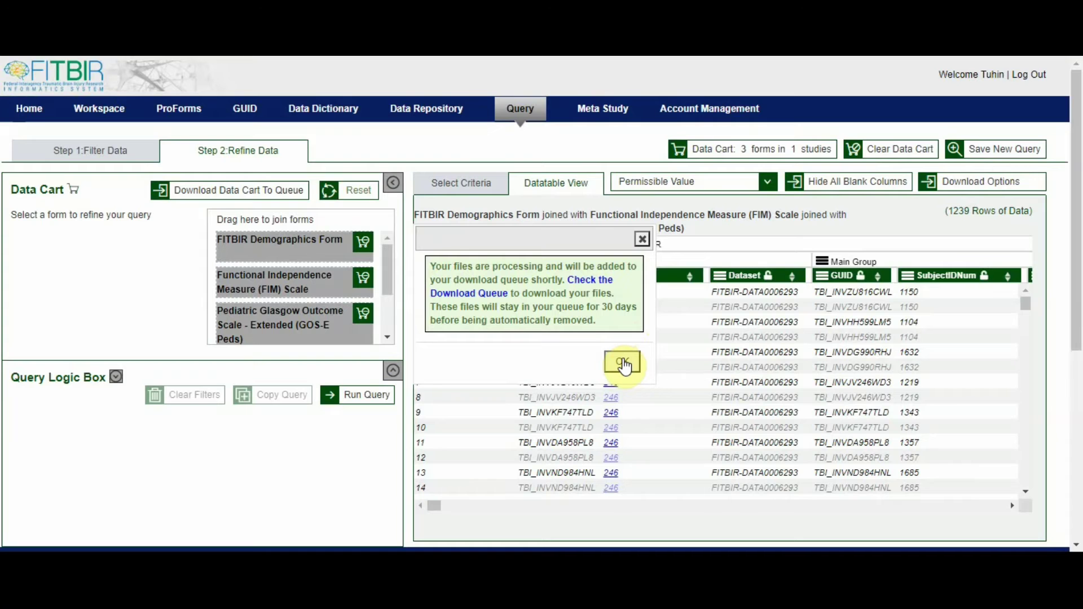
{"action": "left_click", "coordinate": [623, 363]}
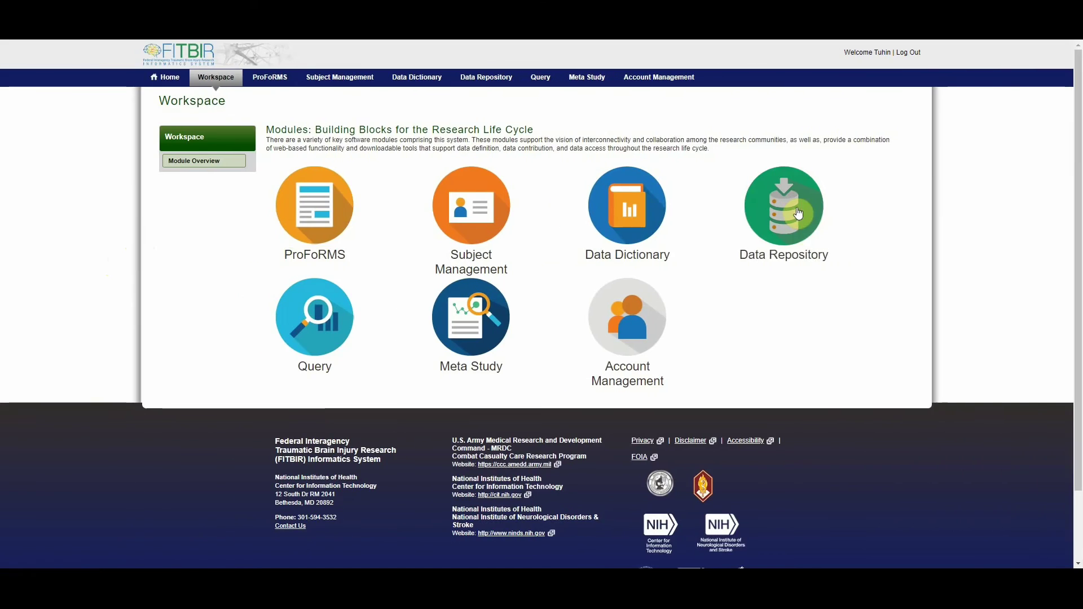
Open the JavaScript version of the Data Repository's Download Tool and accept its data privacy terms
{"action": "left_click", "coordinate": [791, 214]}
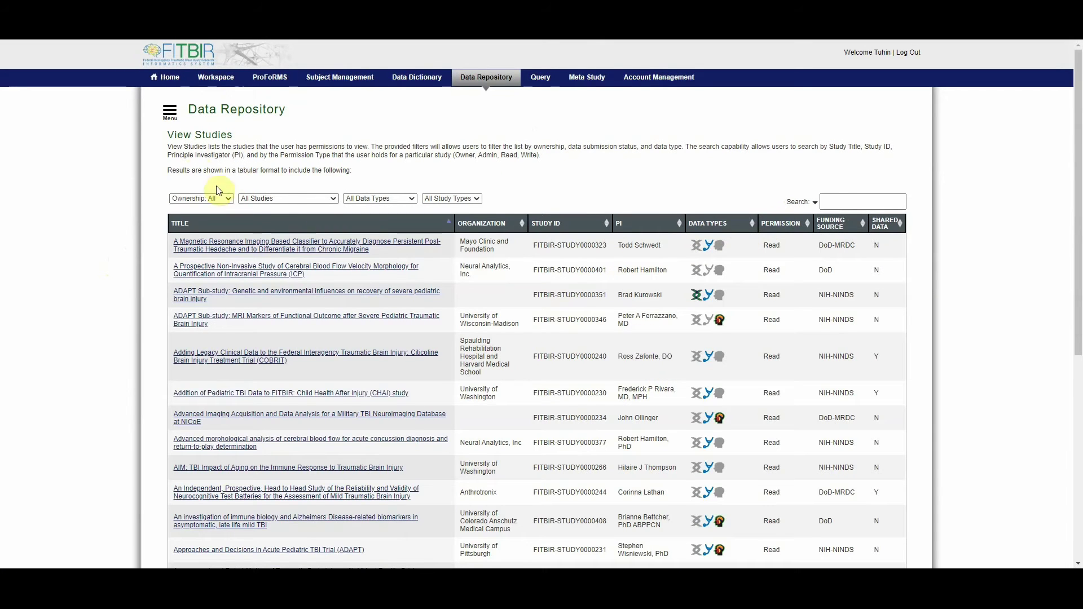
{"action": "left_click", "coordinate": [169, 114]}
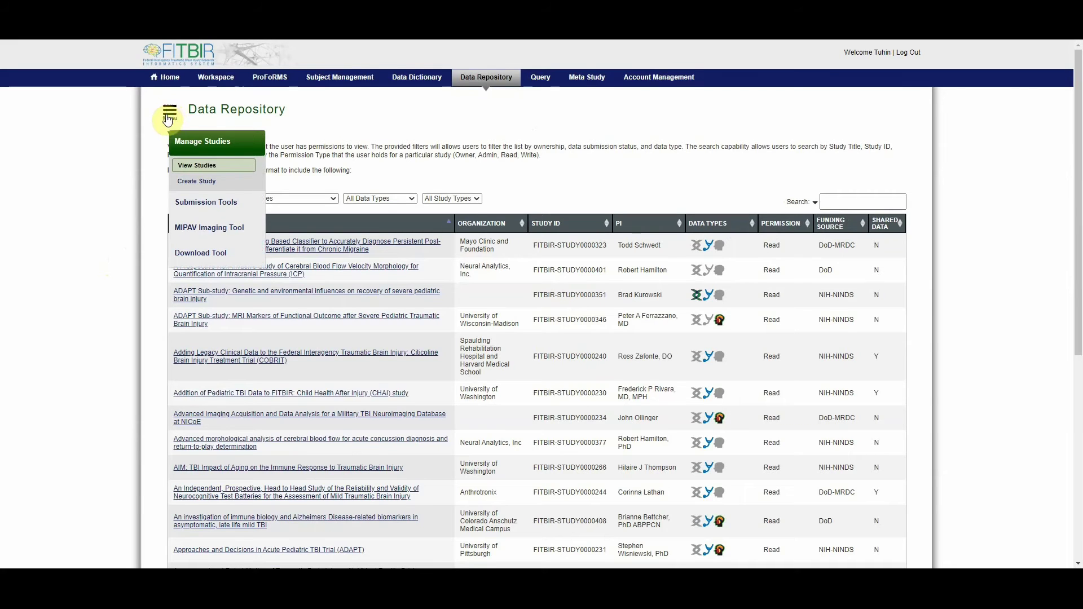
{"action": "left_click", "coordinate": [210, 255]}
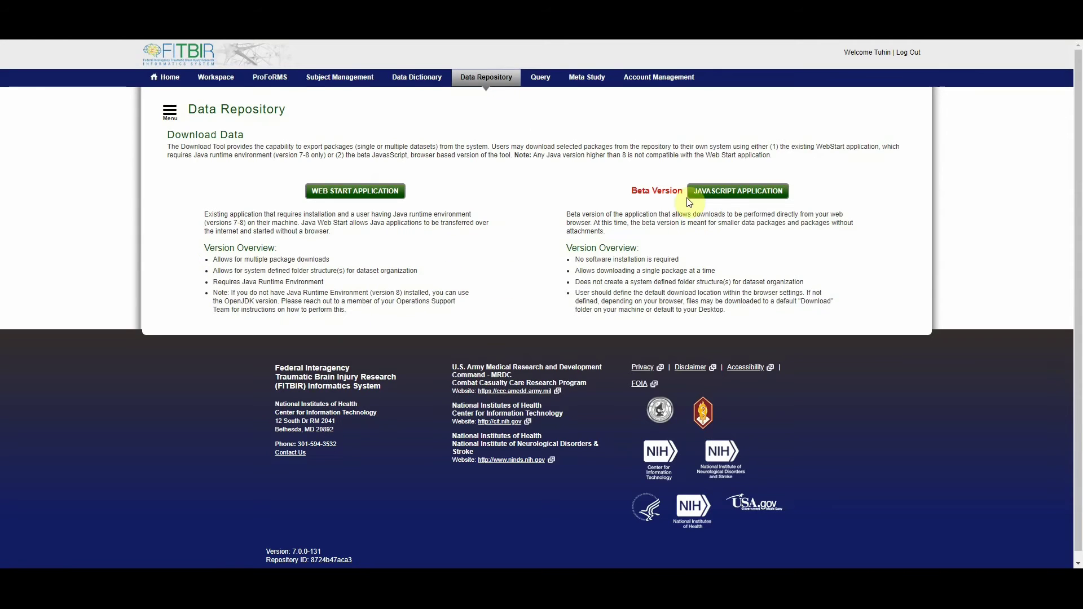
{"action": "left_click", "coordinate": [732, 200]}
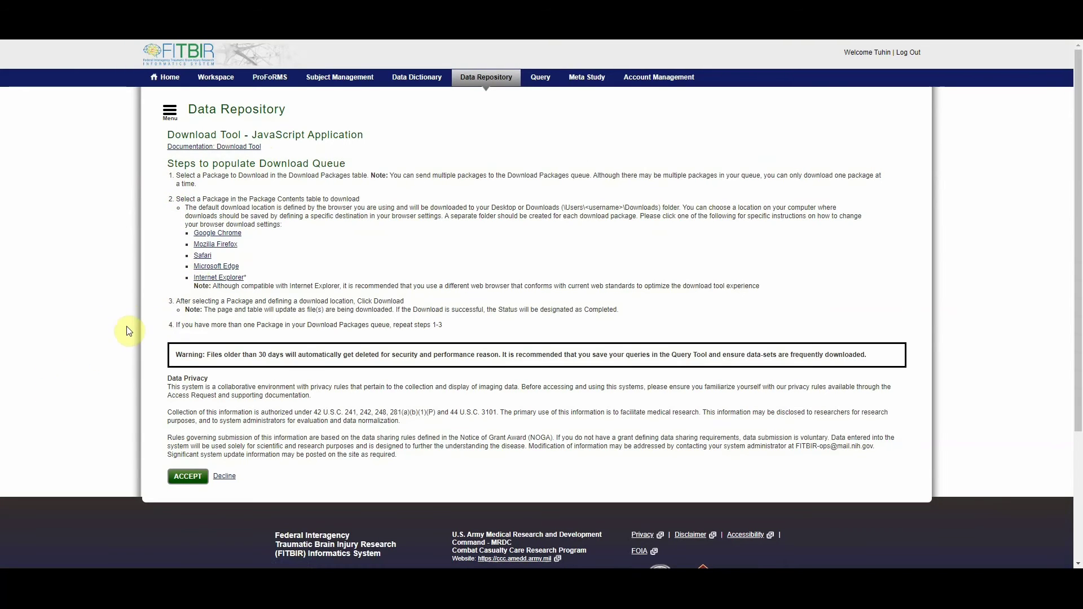
{"action": "left_click", "coordinate": [188, 477]}
{"action": "scroll", "coordinate": [125, 435], "scroll_direction": "down", "scroll_amount": 2}
{"action": "scroll", "coordinate": [124, 427], "scroll_direction": "down", "scroll_amount": 1}
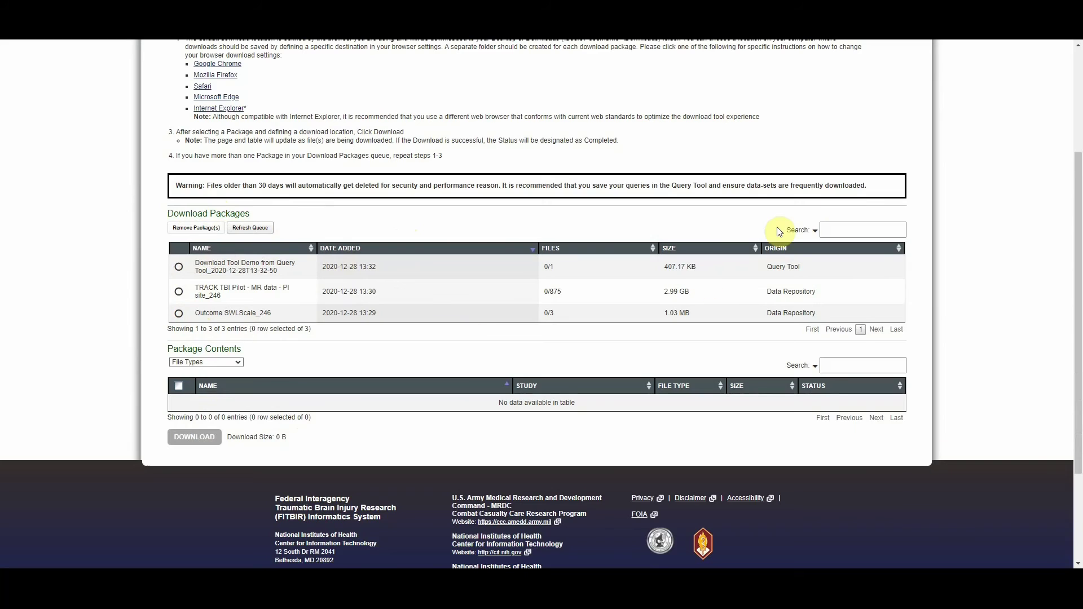
Examine the queue's search function and the contents of the Download Tool Demo and TRACK TBI Pilot - MR data packages
{"action": "left_click", "coordinate": [815, 231]}
{"action": "left_click", "coordinate": [854, 226]}
{"action": "left_click", "coordinate": [177, 265]}
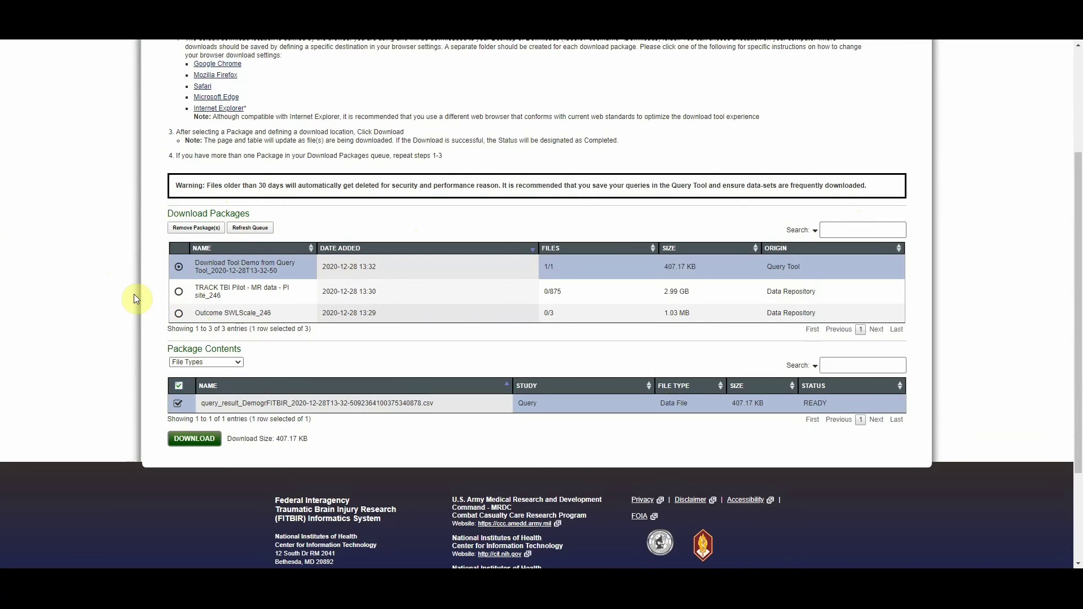
{"action": "key", "text": "Down"}
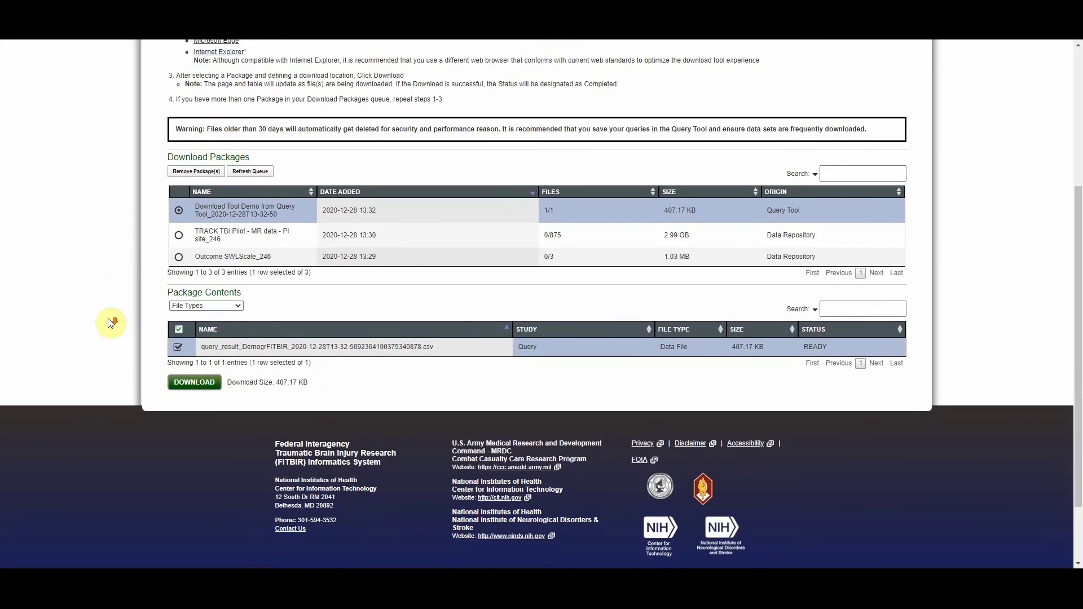
{"action": "scroll", "coordinate": [141, 299], "scroll_direction": "down", "scroll_amount": 4}
{"action": "scroll", "coordinate": [141, 297], "scroll_direction": "down", "scroll_amount": 2}
{"action": "scroll", "coordinate": [145, 297], "scroll_direction": "up", "scroll_amount": 4}
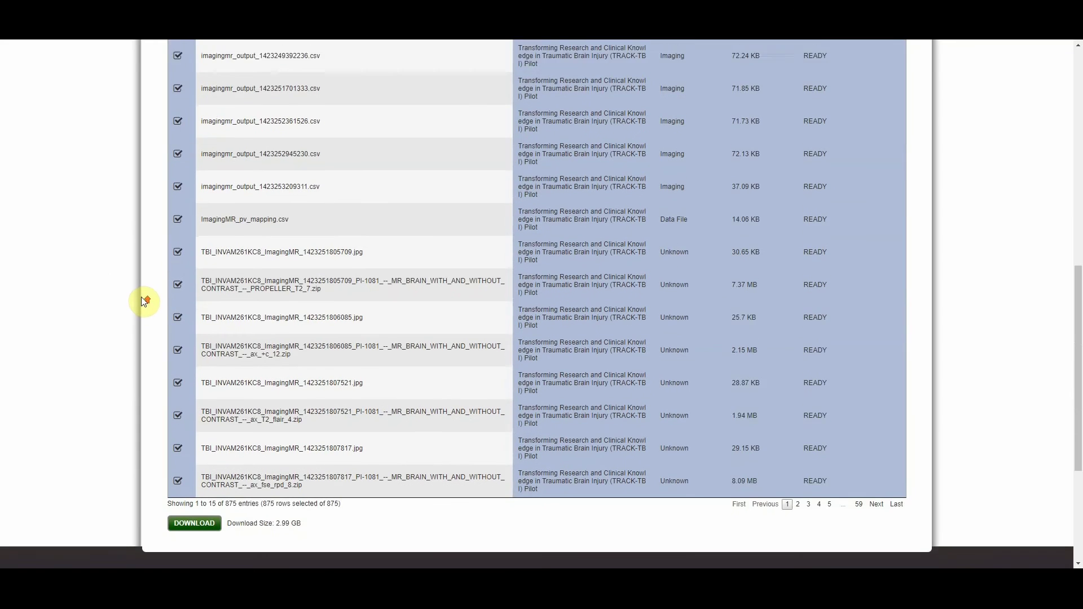
{"action": "scroll", "coordinate": [169, 249], "scroll_direction": "up", "scroll_amount": 1}
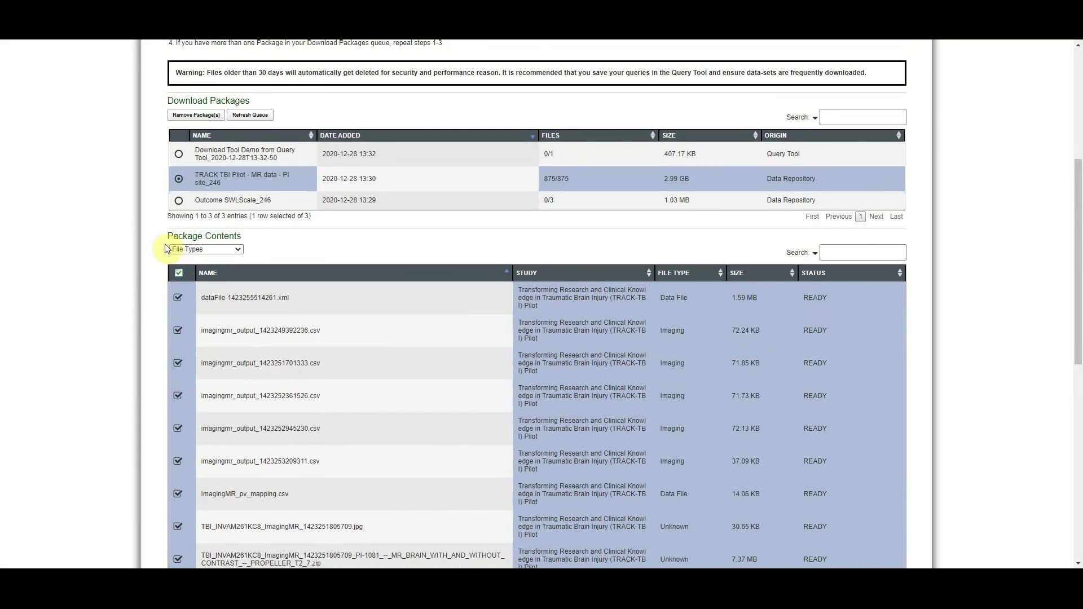
View the file type filter choices and try excluding dataFile-1423255514261.xml from the TRACK TBI Pilot - MR data package
{"action": "left_click", "coordinate": [212, 251]}
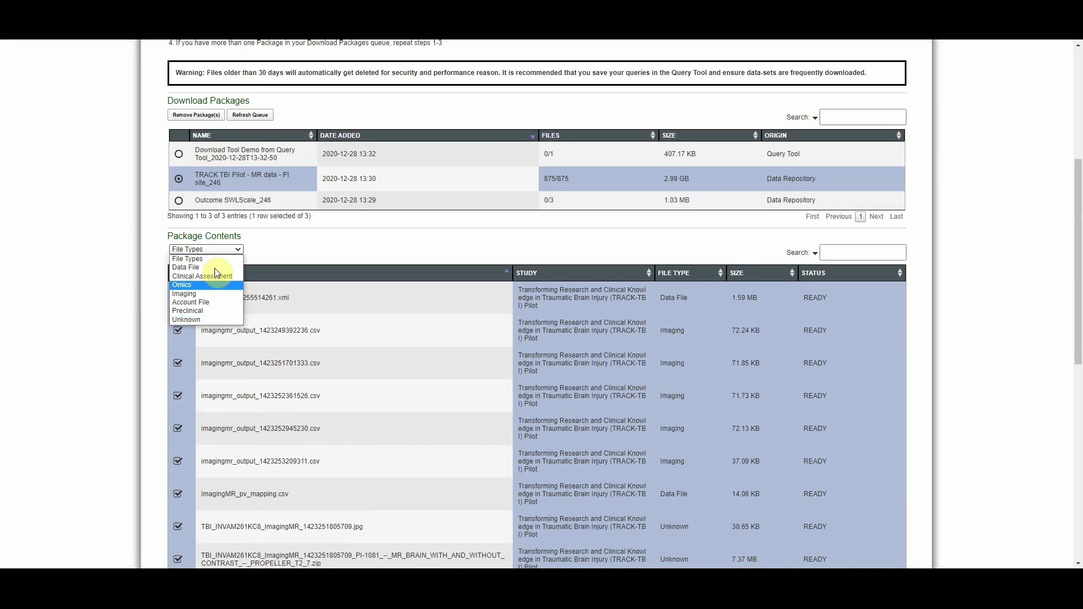
{"action": "left_click", "coordinate": [225, 249]}
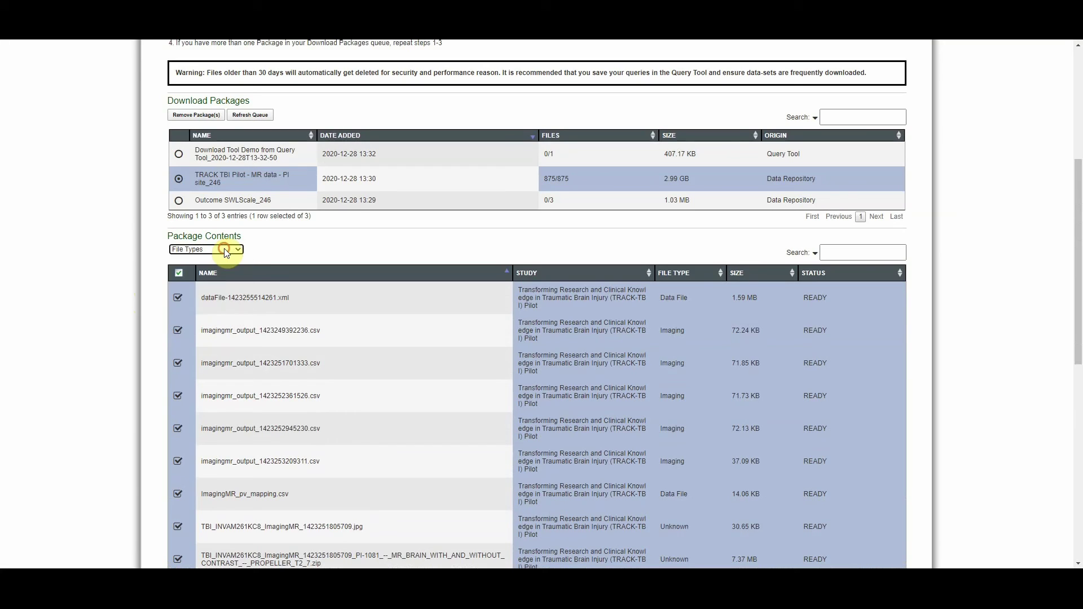
{"action": "left_click", "coordinate": [177, 297]}
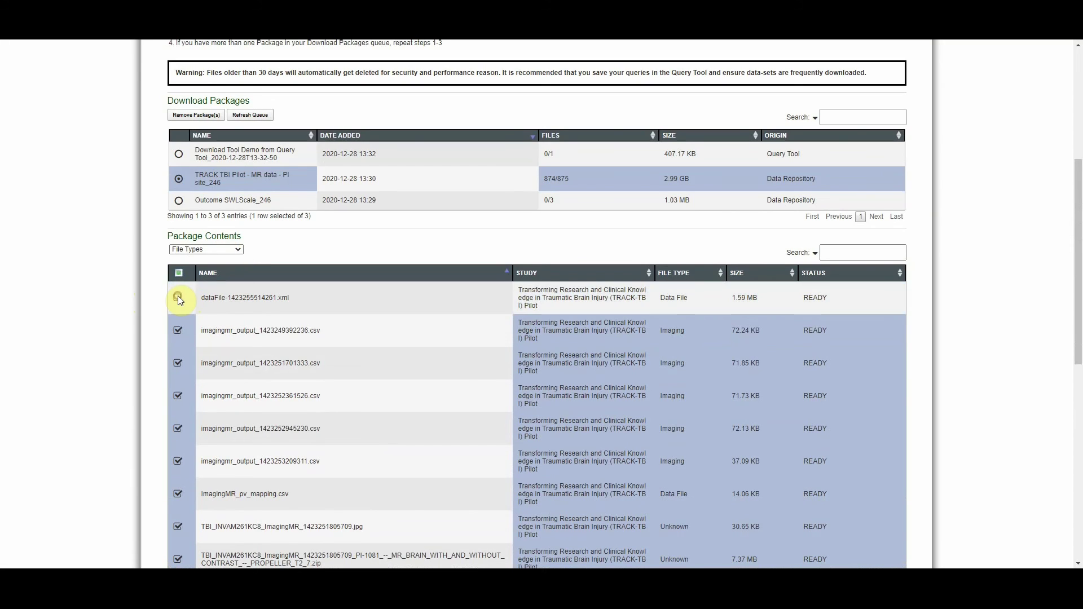
{"action": "left_click", "coordinate": [178, 298]}
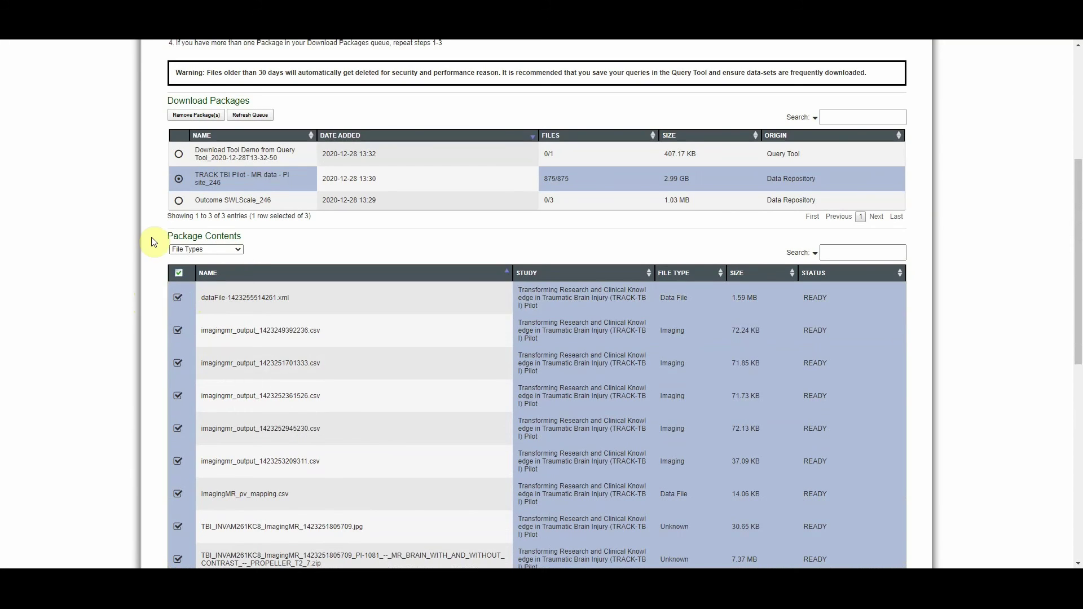
Download only SWLS.csv from the Outcome SWLScale_246 package, leaving out its other two files
{"action": "left_click", "coordinate": [181, 202]}
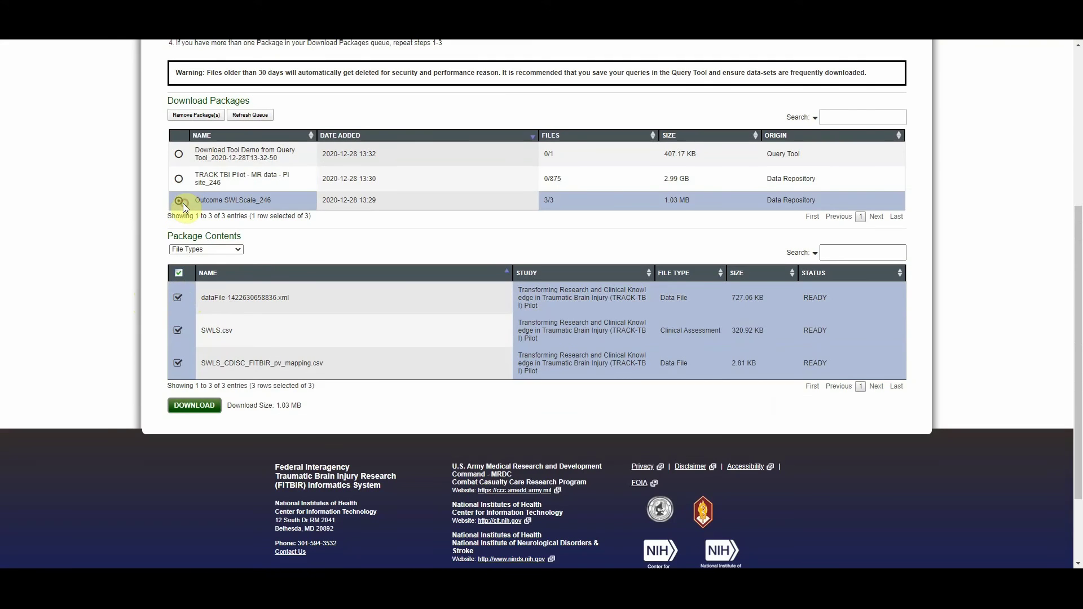
{"action": "mouse_move", "coordinate": [177, 292]}
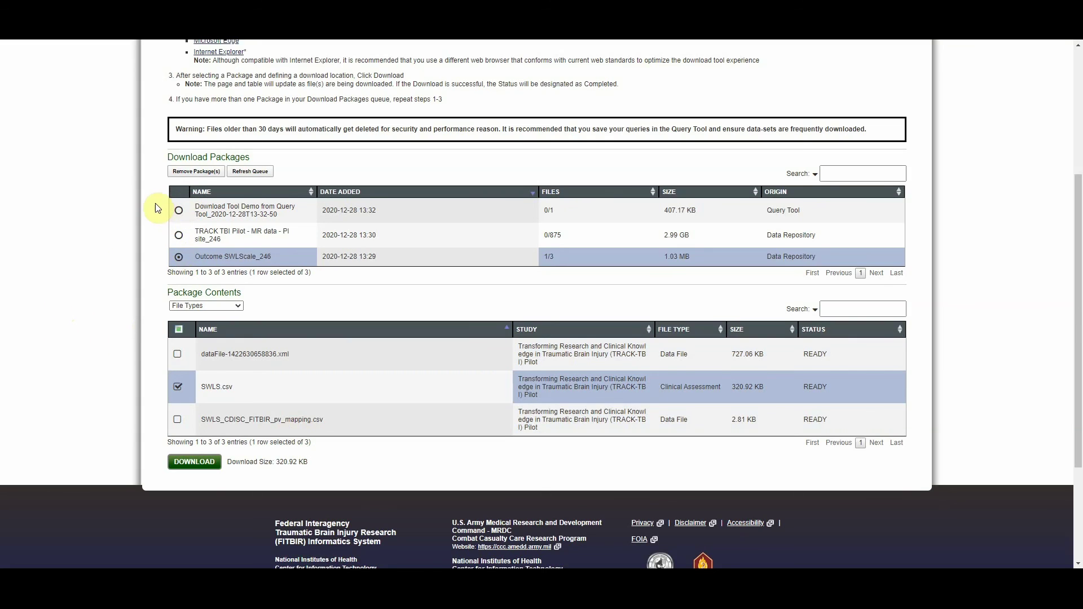
{"action": "left_click", "coordinate": [189, 468]}
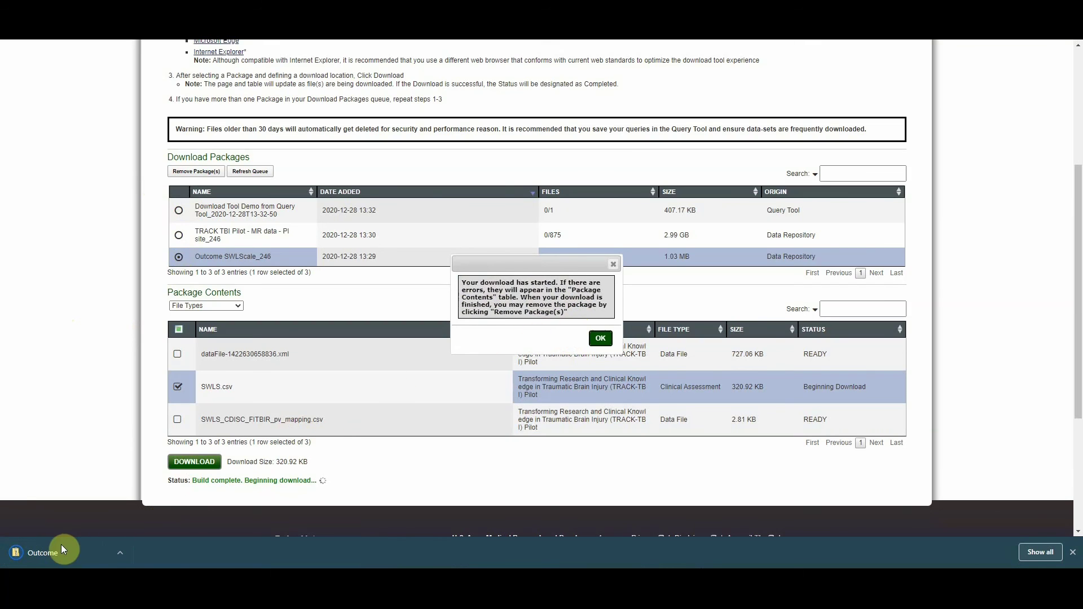
{"action": "left_click", "coordinate": [601, 338]}
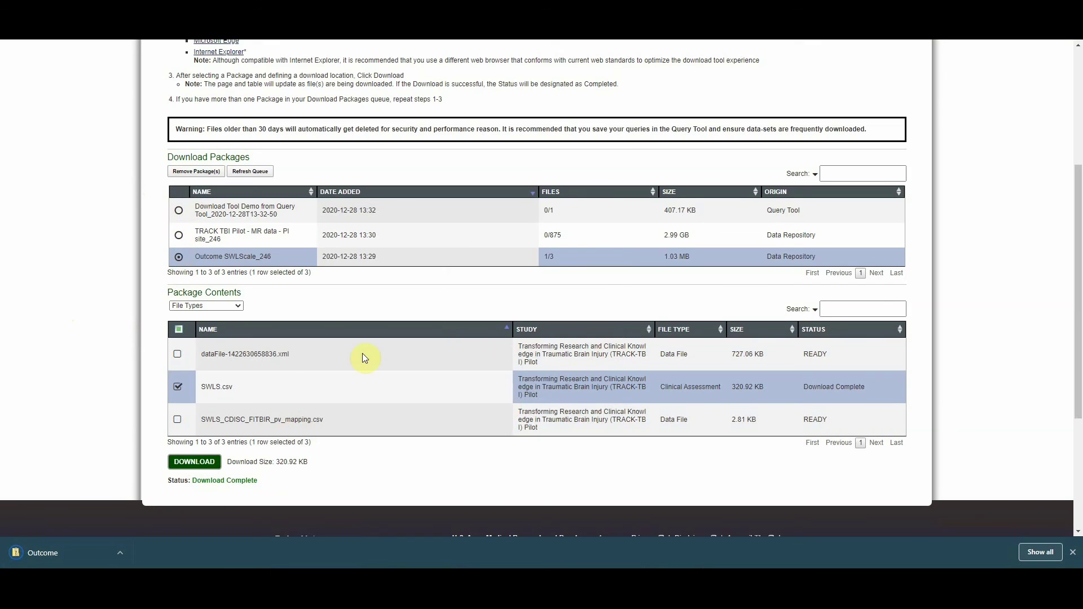